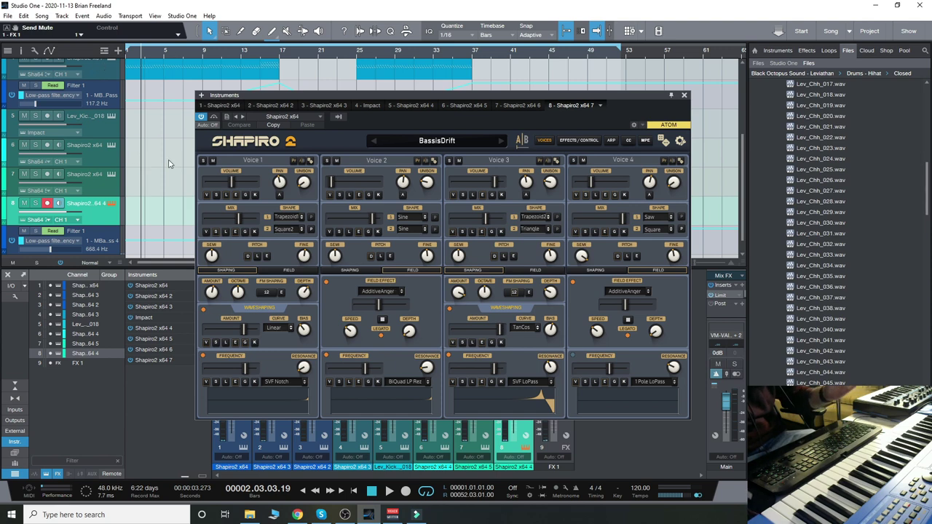
Step: Randomize the settings of Voice 2 and mute Voice 4 in the BassisDrift patch
scroll(168, 164, "up", 4)
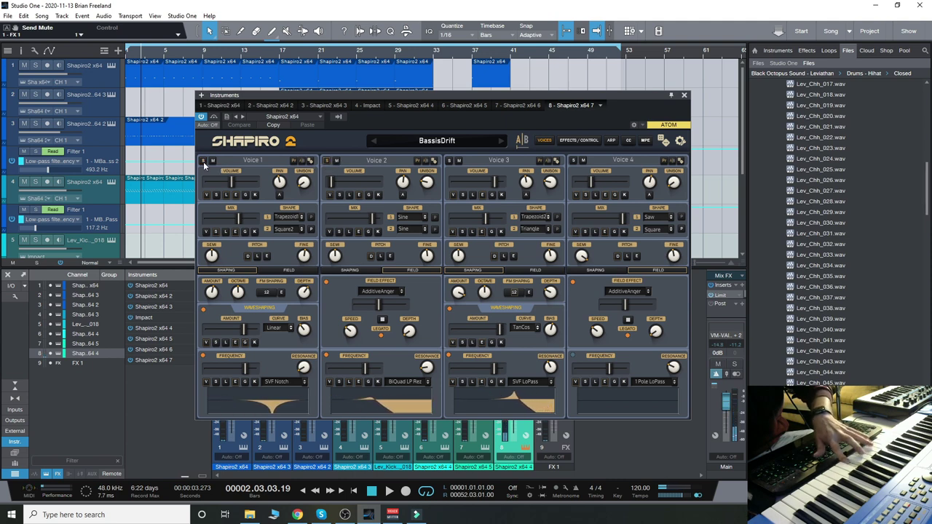
left_click(426, 160)
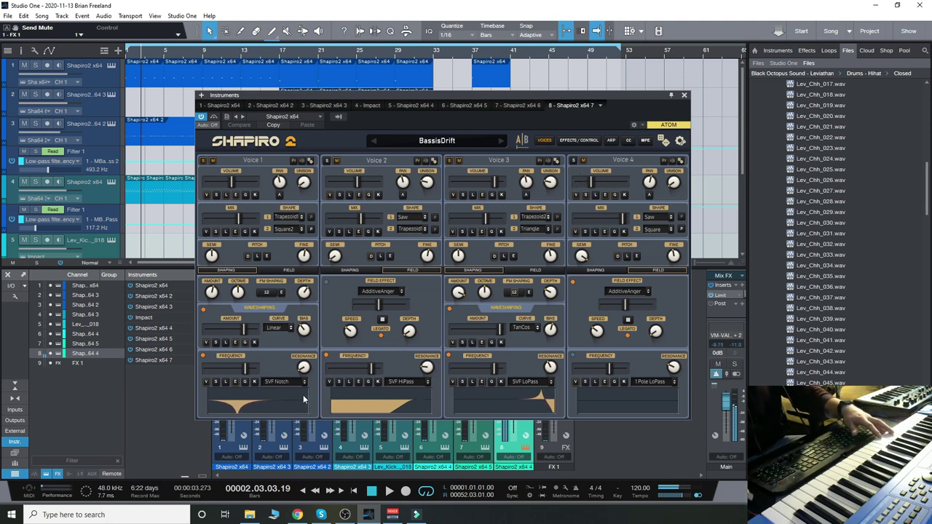
left_click(582, 161)
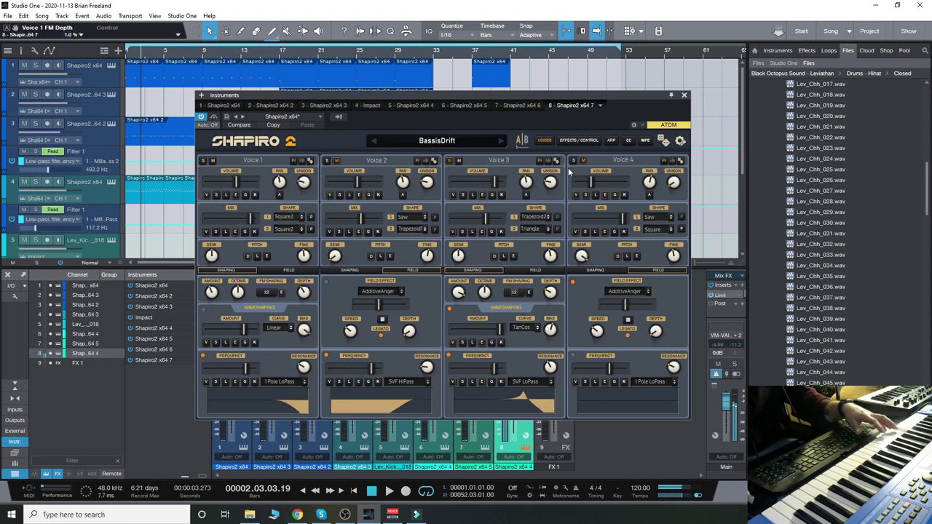
Step: Sweep Voice 3's FM shaping amount up and down, ending at -12.0, and lower its FM octave
left_click_drag(458, 292, 464, 268)
left_click_drag(464, 235, 465, 234)
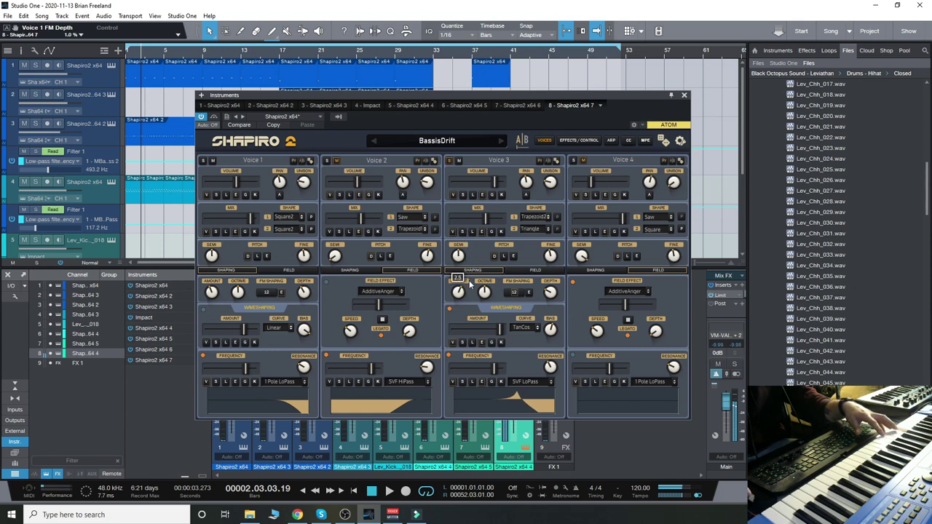
left_click_drag(469, 305, 477, 357)
left_click_drag(474, 312, 471, 237)
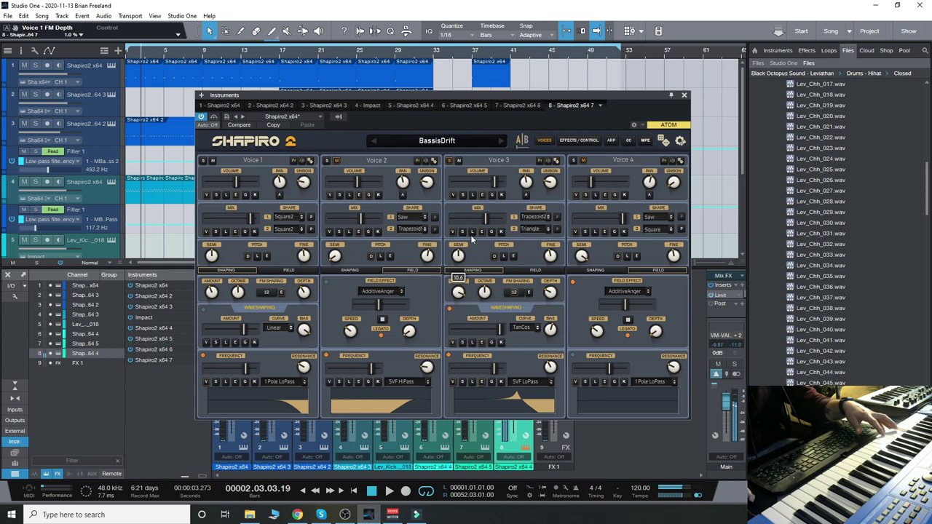
left_click_drag(472, 203, 489, 295)
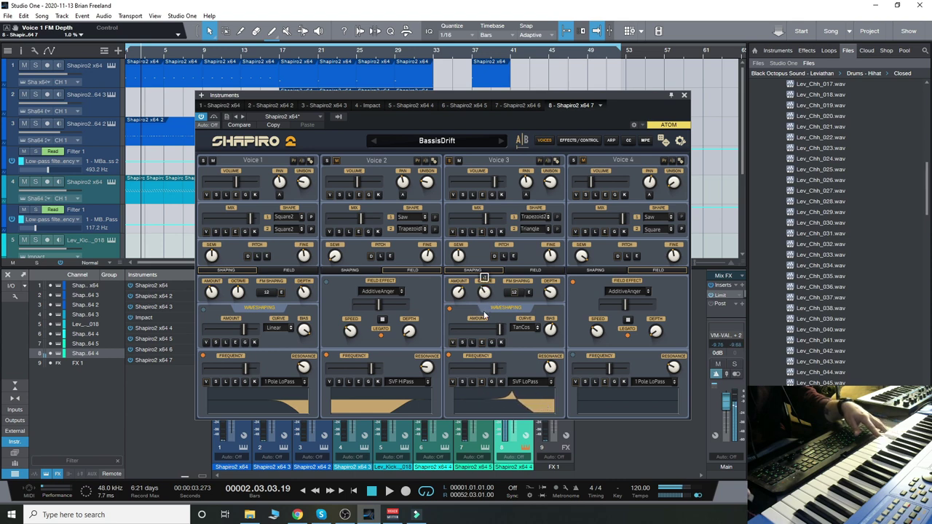
left_click_drag(458, 291, 481, 388)
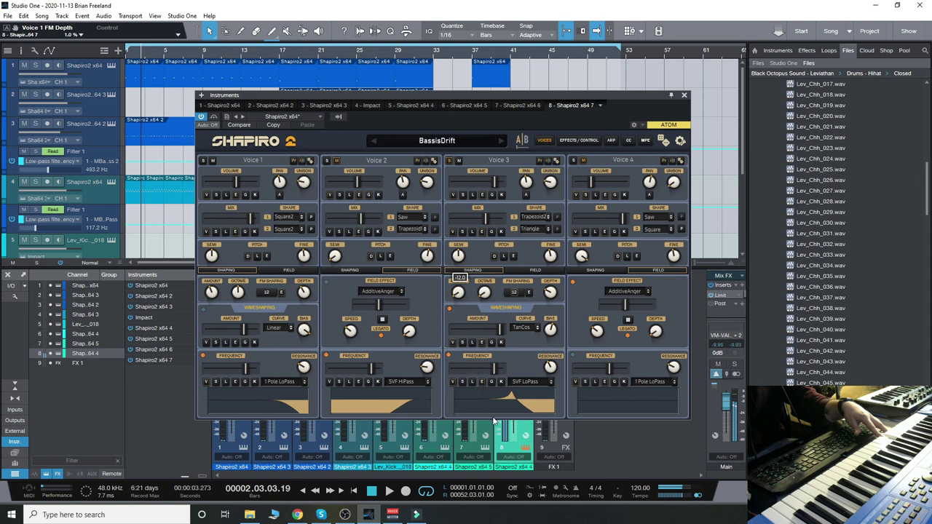
Step: Sweep Voice 3's FM shaping depth up and down while readjusting its FM amount
left_click_drag(493, 421, 516, 386)
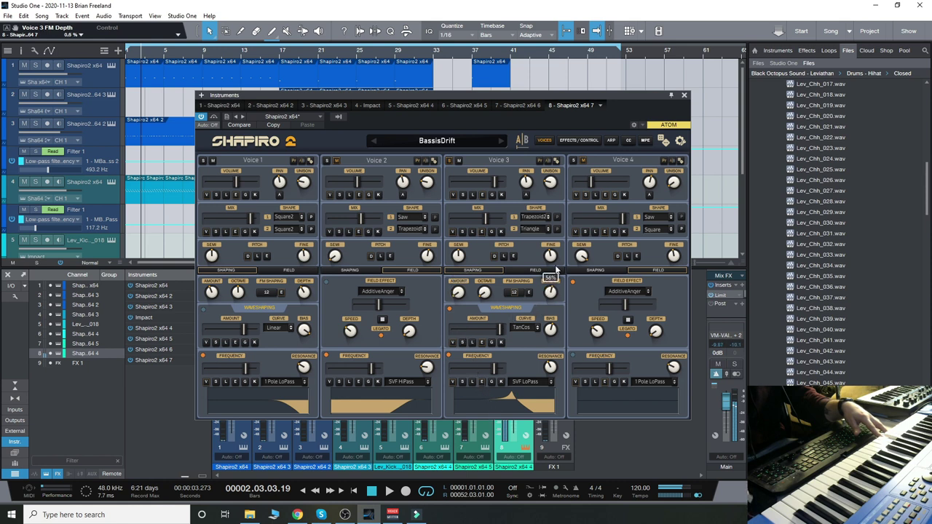
left_click_drag(556, 269, 558, 206)
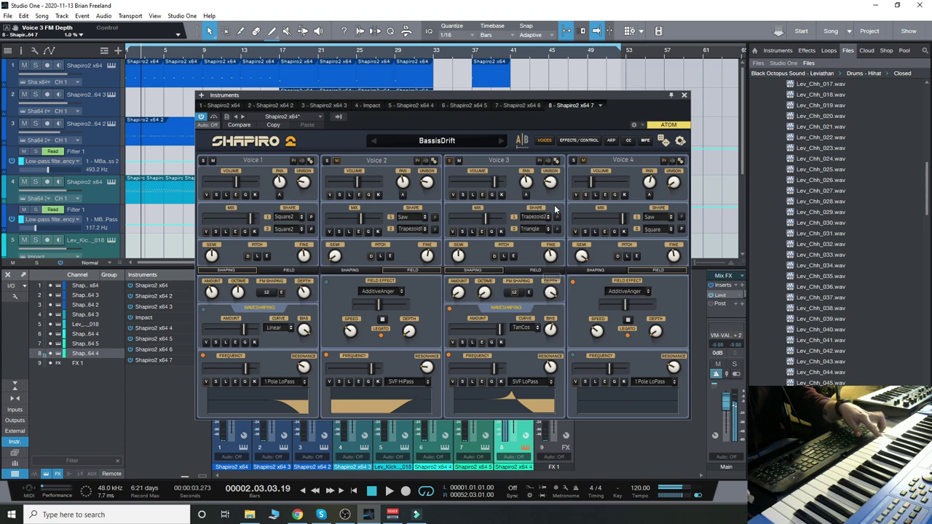
left_click_drag(458, 292, 494, 356)
left_click_drag(553, 318, 556, 340)
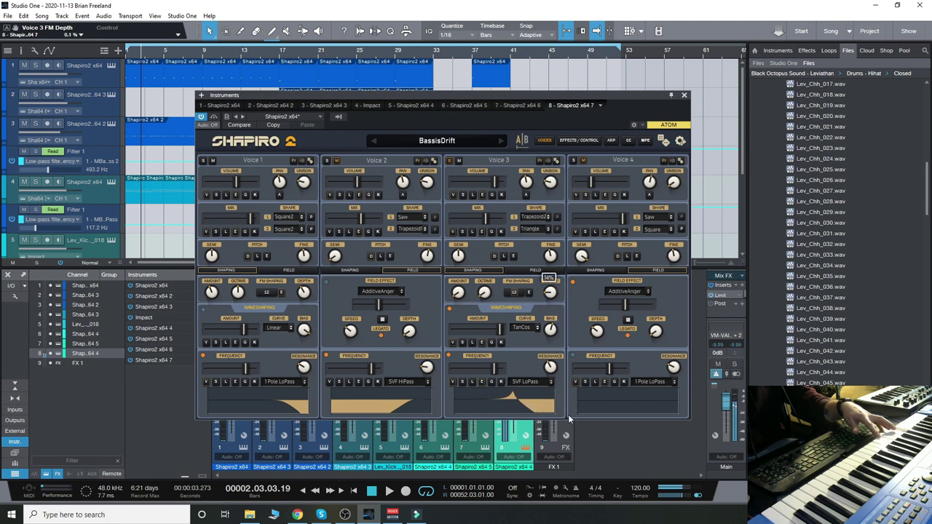
left_click_drag(568, 415, 573, 292)
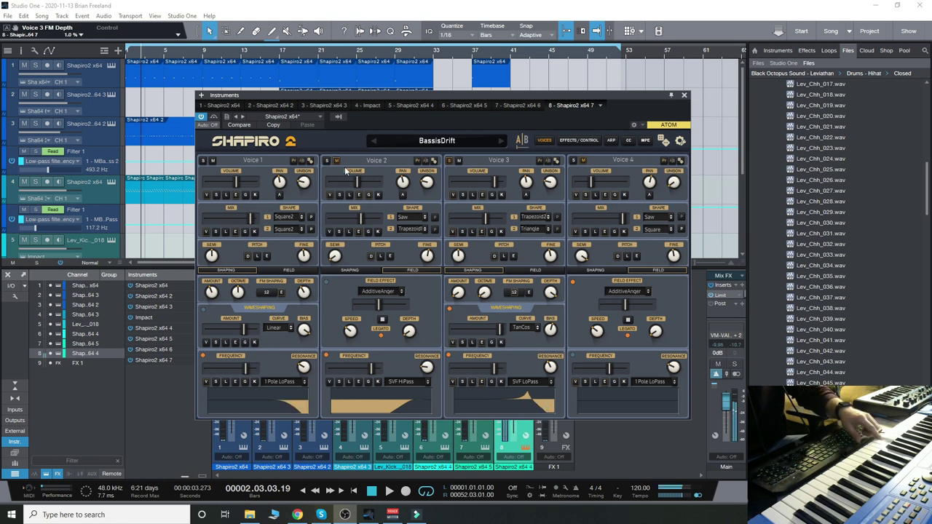
Step: Load the FizzingJuice preset from the XFX category and return to the voices view
left_click(469, 139)
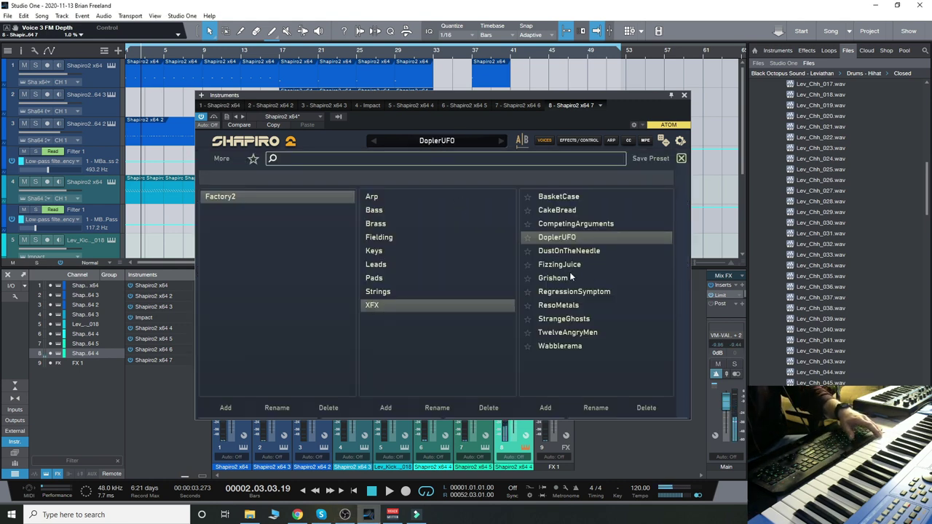
left_click(560, 266)
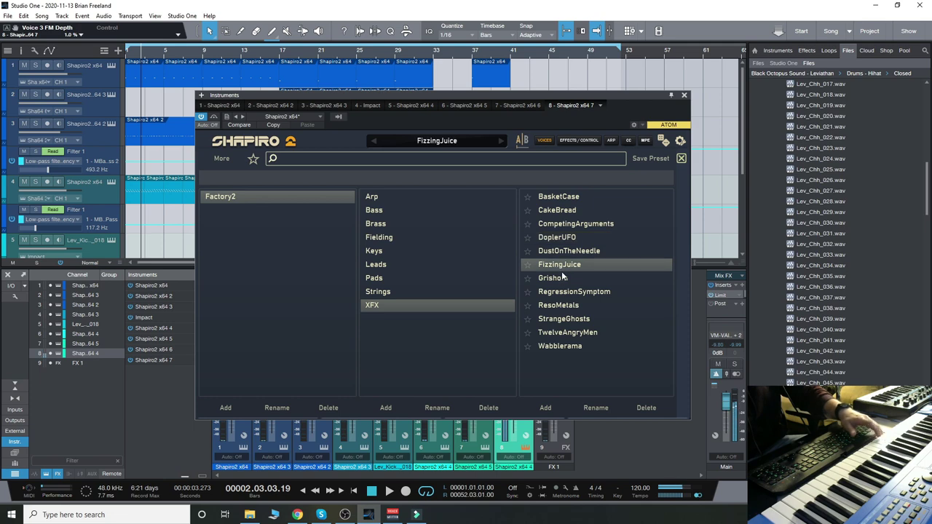
left_click(681, 158)
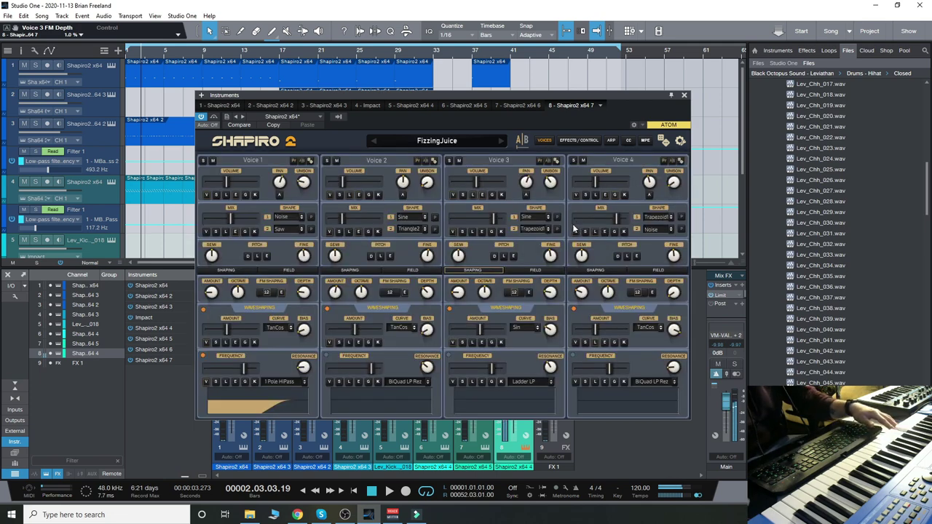
Step: Randomize Voices 1, 3 and 4 and raise Voice 1's waveshaping amount to its maximum
left_click(555, 161)
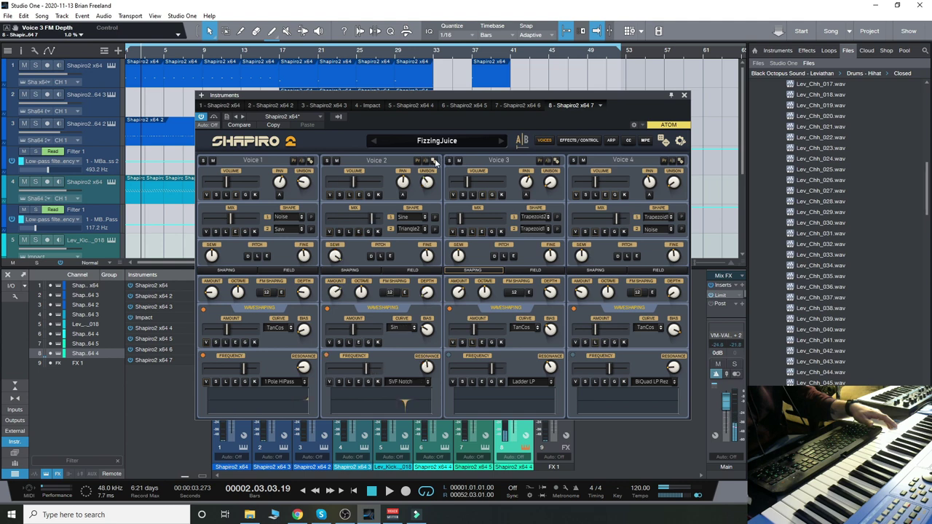
left_click(666, 169)
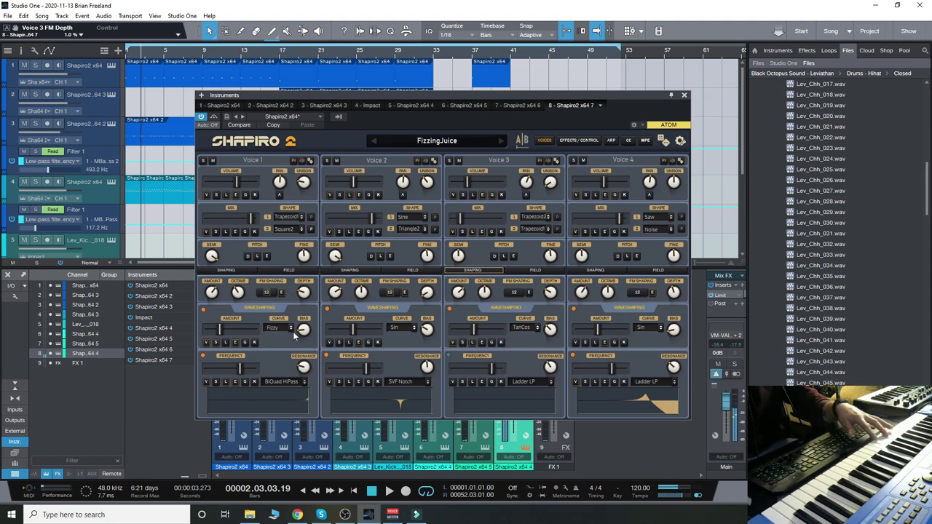
left_click_drag(219, 328, 336, 344)
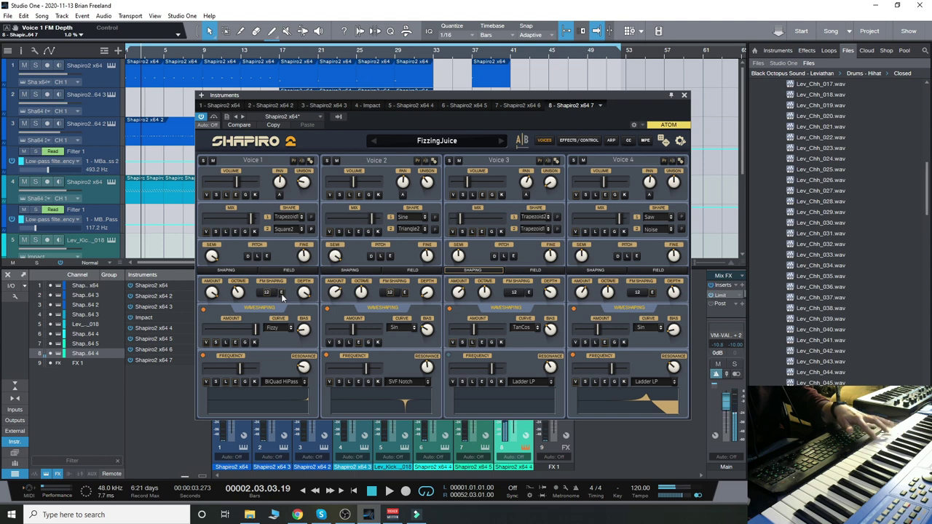
left_click(311, 161)
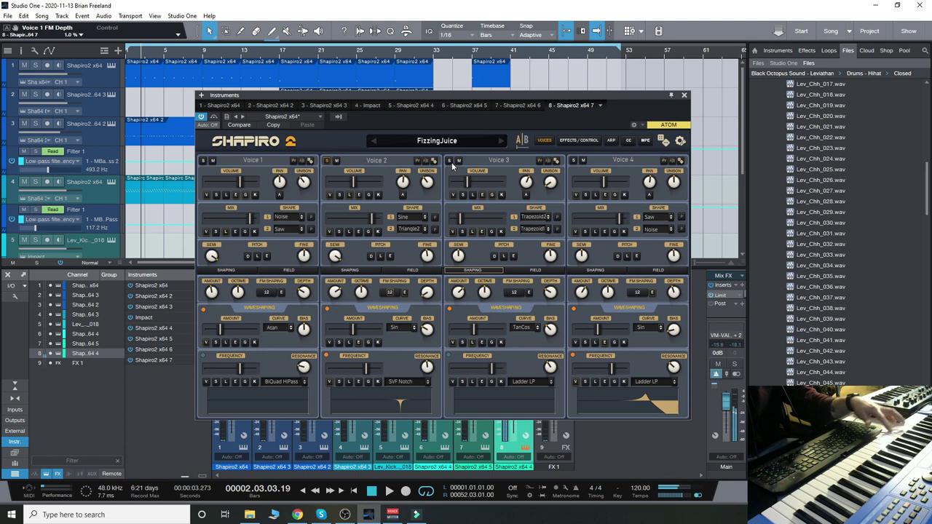
Step: Toggle the saturation effect on the effects page and set its amount to 77%
left_click(571, 140)
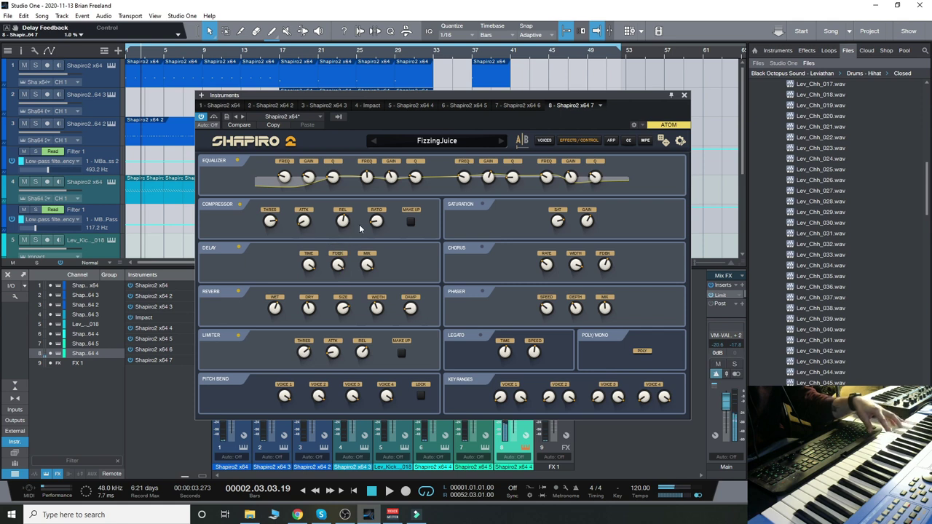
left_click(482, 205)
mouse_move(566, 209)
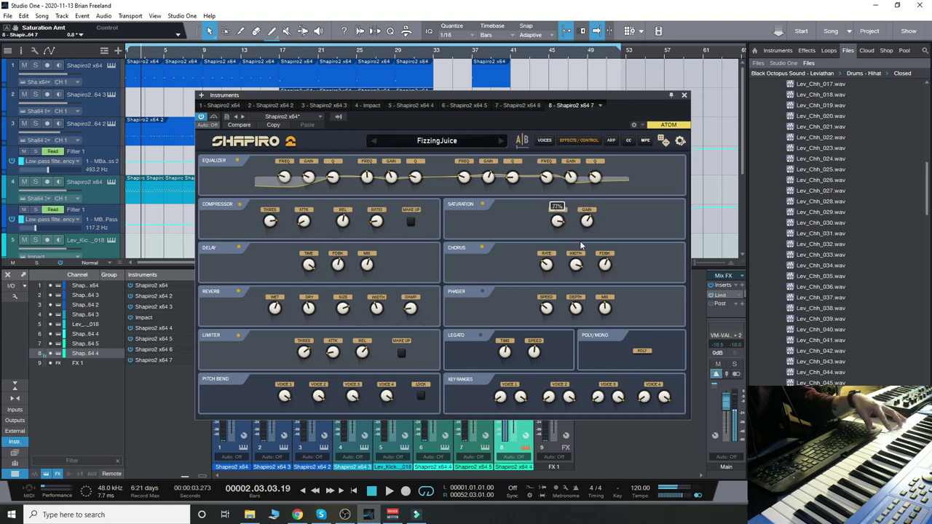
Step: Load the Grishom preset and, with Voice 1 in shaping mode, lower its waveshaping amount to 0.0 dB
left_click(502, 142)
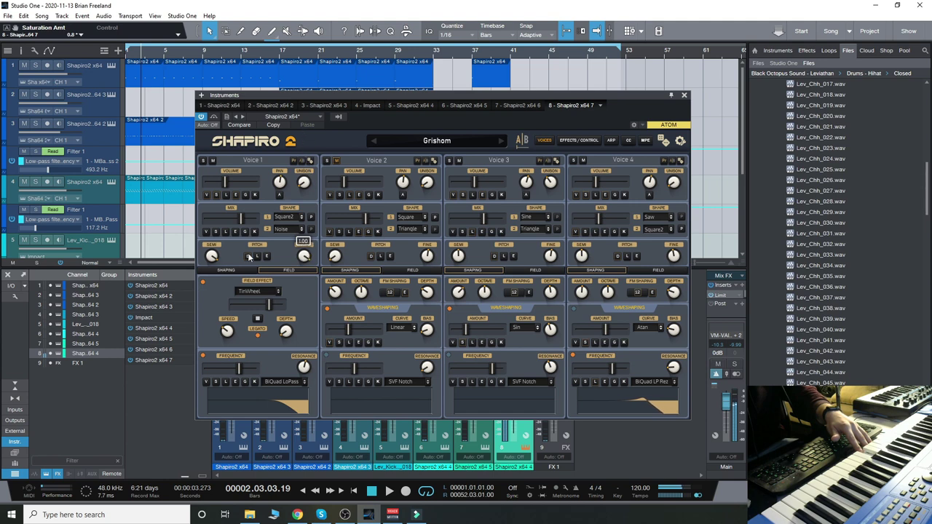
left_click(226, 270)
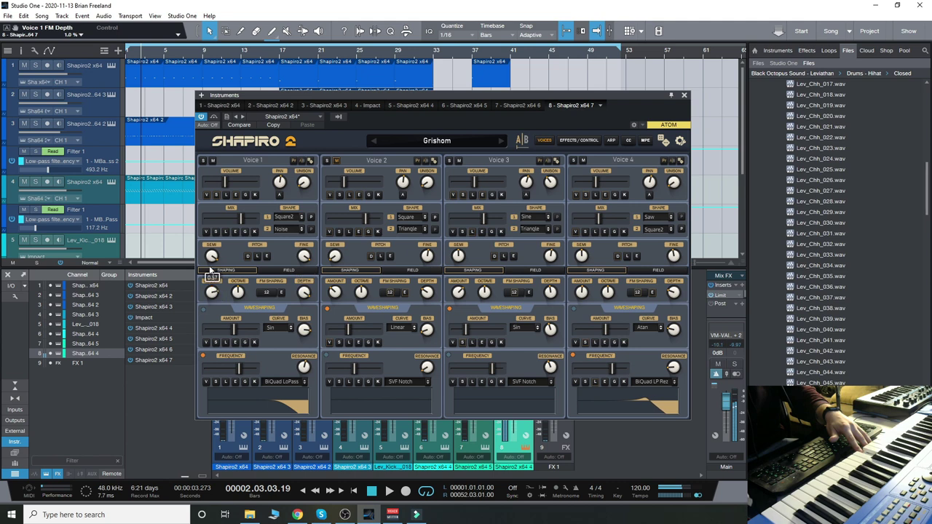
left_click(290, 272)
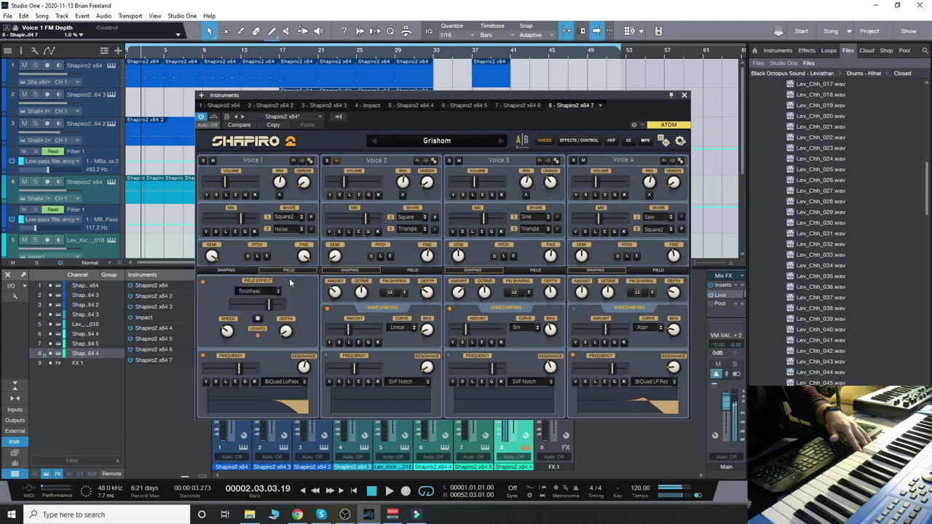
left_click(225, 271)
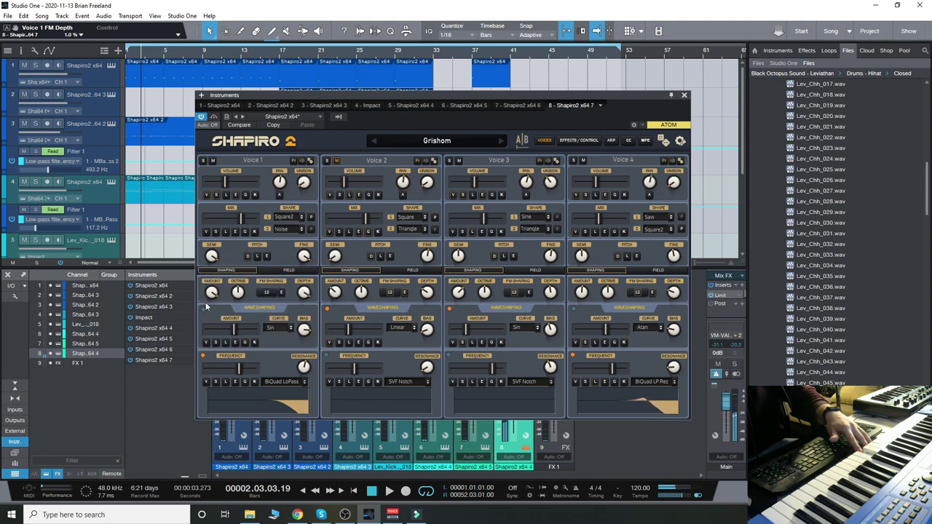
left_click_drag(234, 329, 194, 356)
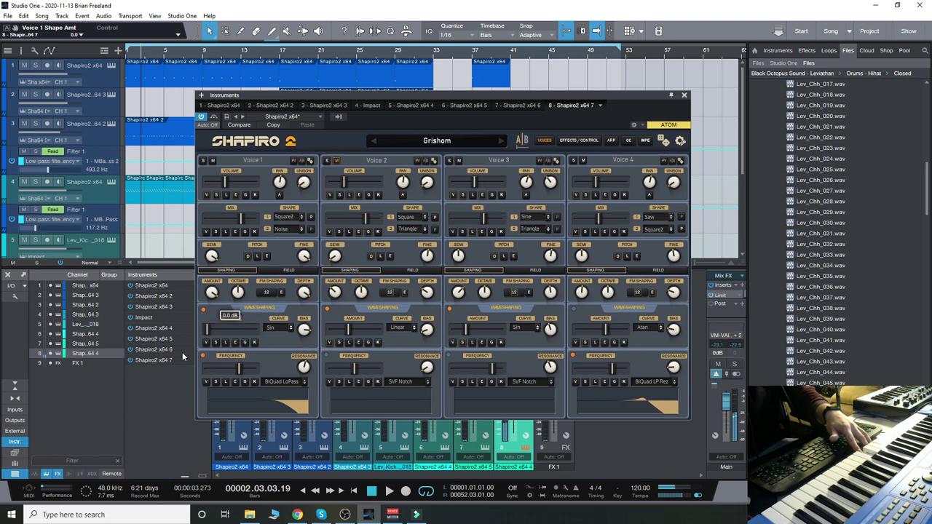
Step: Load the BeeStings2 preset from the Leads category and return to the voices view
left_click(460, 144)
left_click(388, 264)
left_click(560, 266)
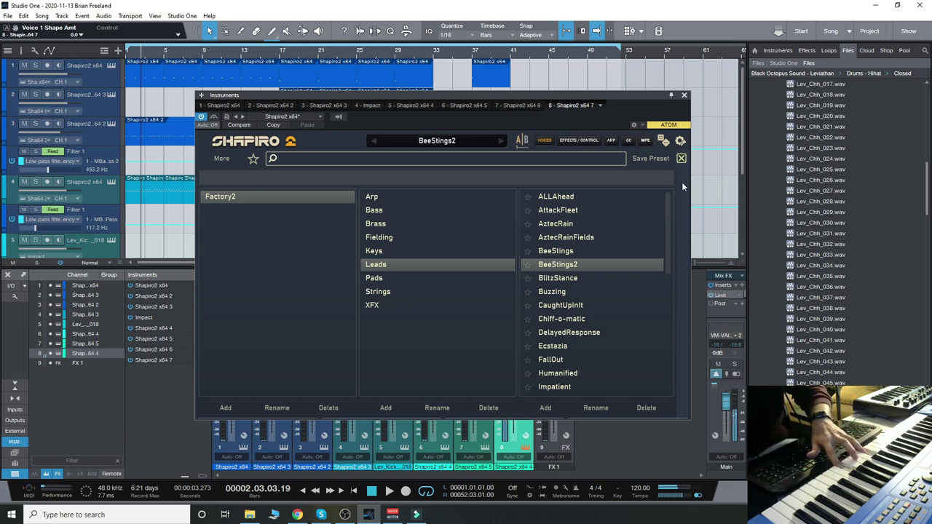
left_click(682, 159)
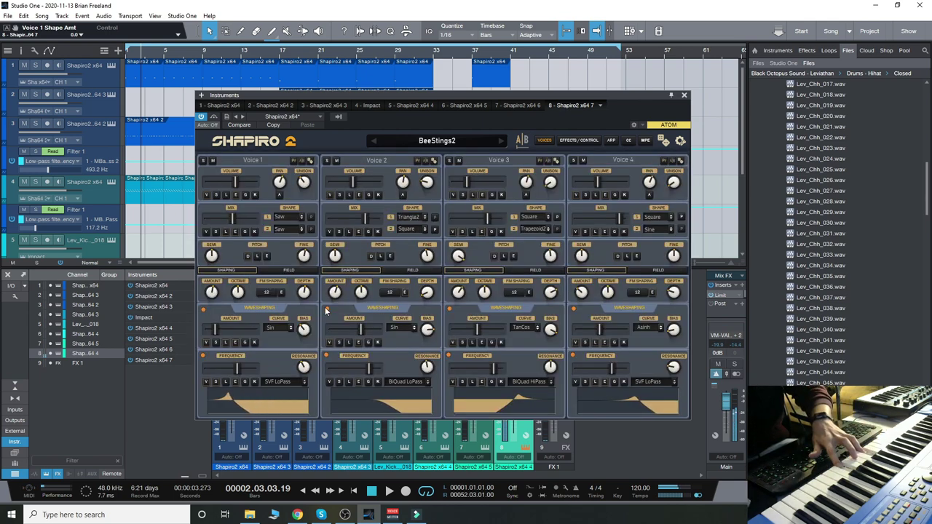
Step: Randomize Voices 1, 3 and 4 of the BeeStings2 patch, randomizing Voice 1 twice
left_click(311, 161)
left_click(557, 161)
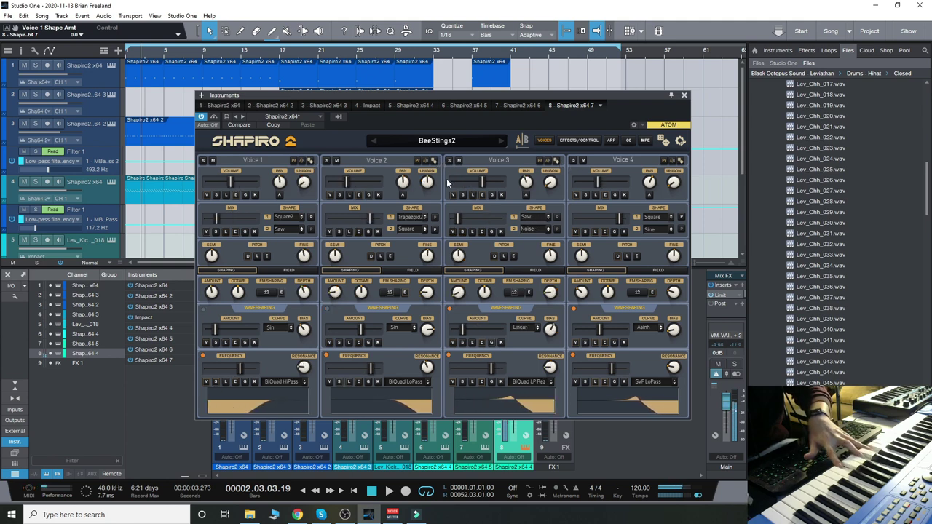
left_click(310, 161)
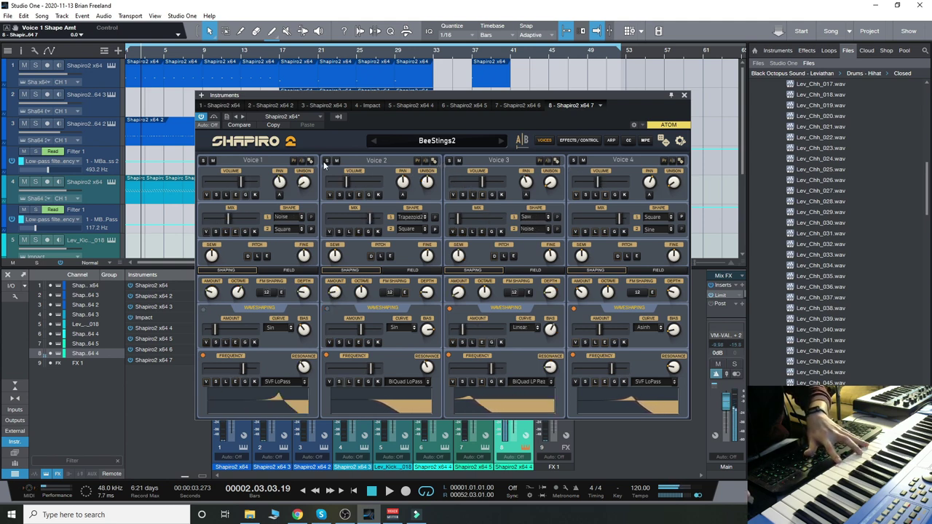
left_click(678, 162)
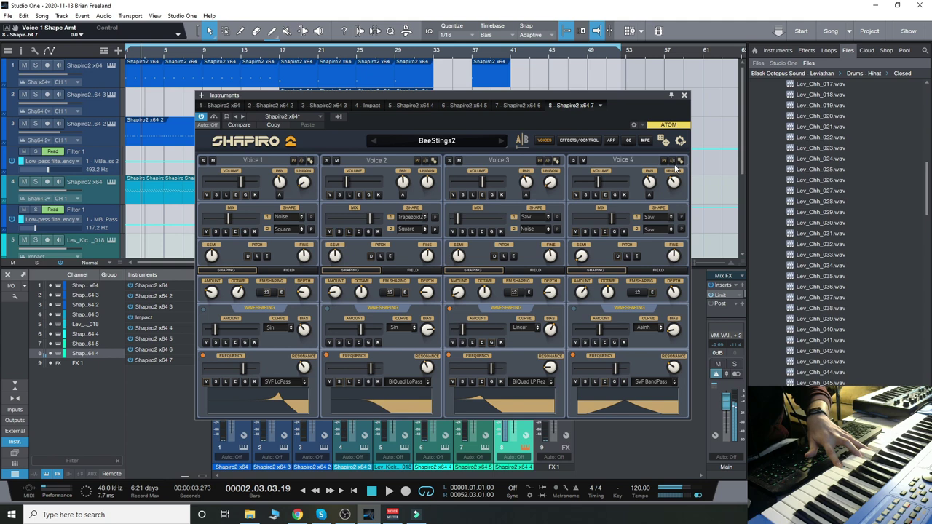
Step: Audition the Keys presets SqueezeBoxEnemies and ShapeHolder, and load SeaSpray
left_click(437, 141)
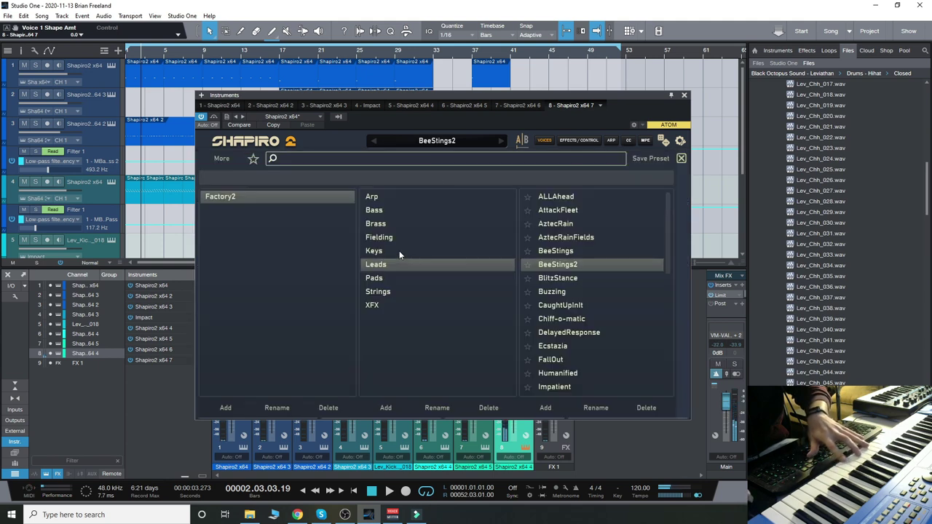
left_click(374, 251)
scroll(579, 324, "down", 5)
left_click(574, 332)
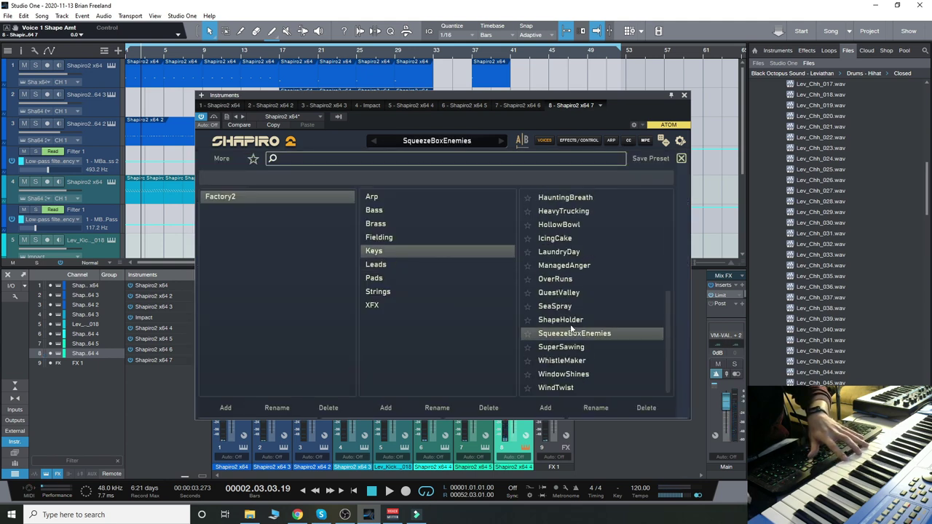
left_click(571, 322)
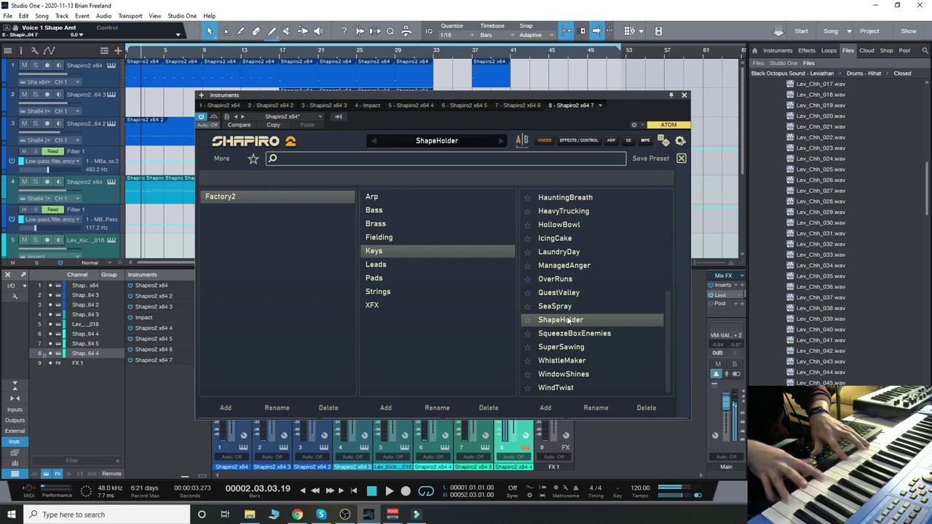
left_click(562, 307)
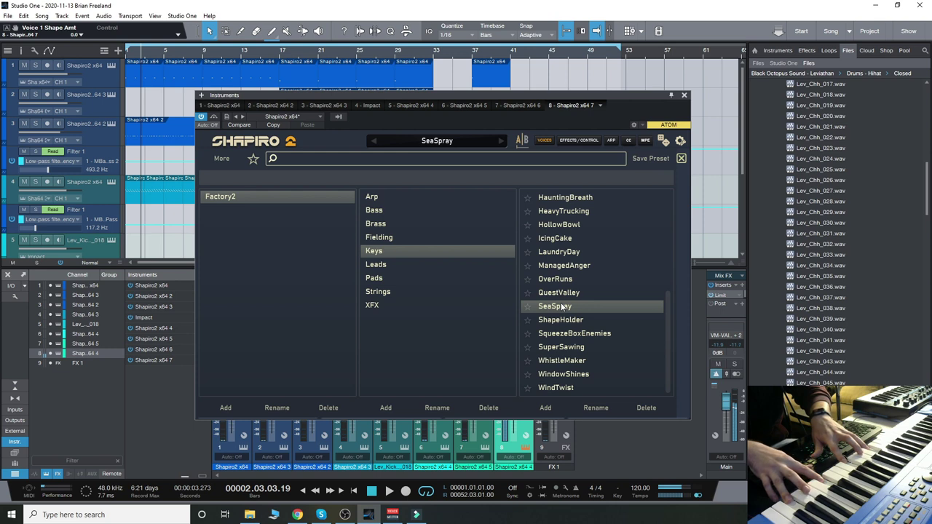
Step: Audition the Pads presets RobotChorus and SnowInsects
left_click(393, 278)
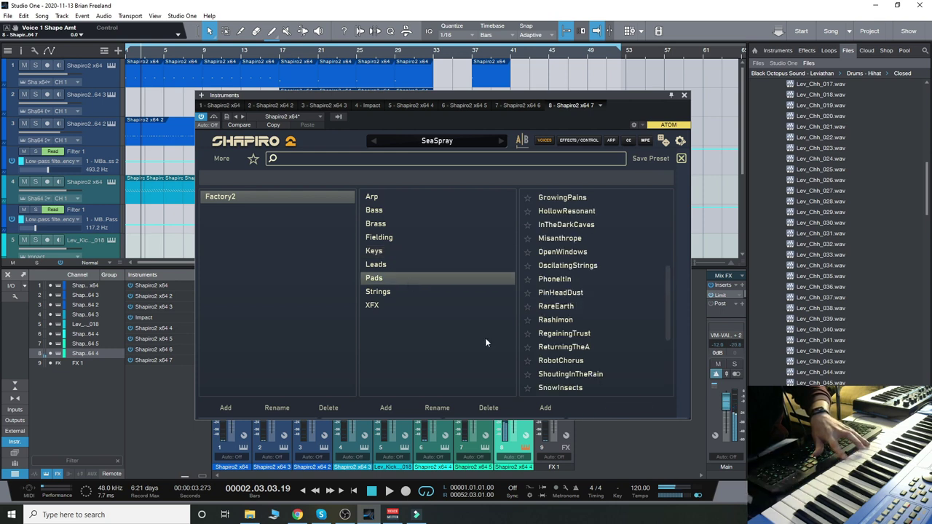
left_click(588, 360)
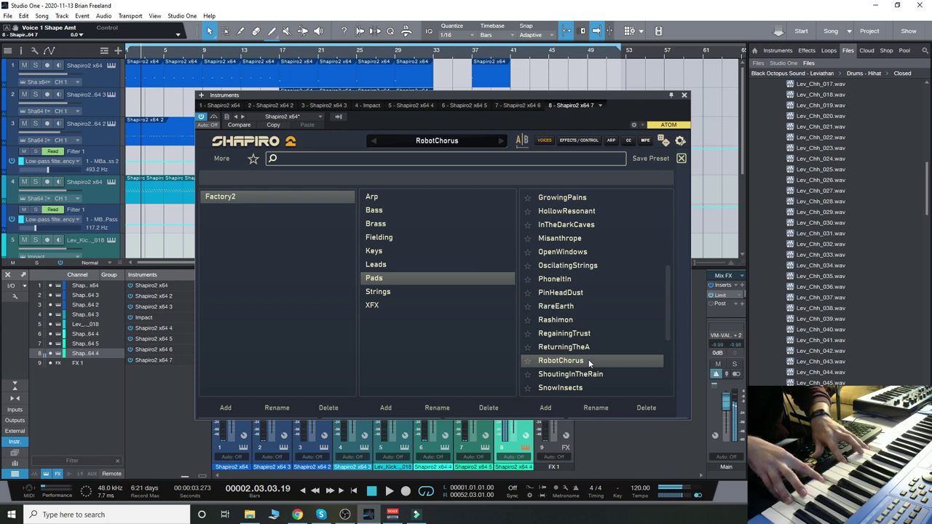
left_click(580, 389)
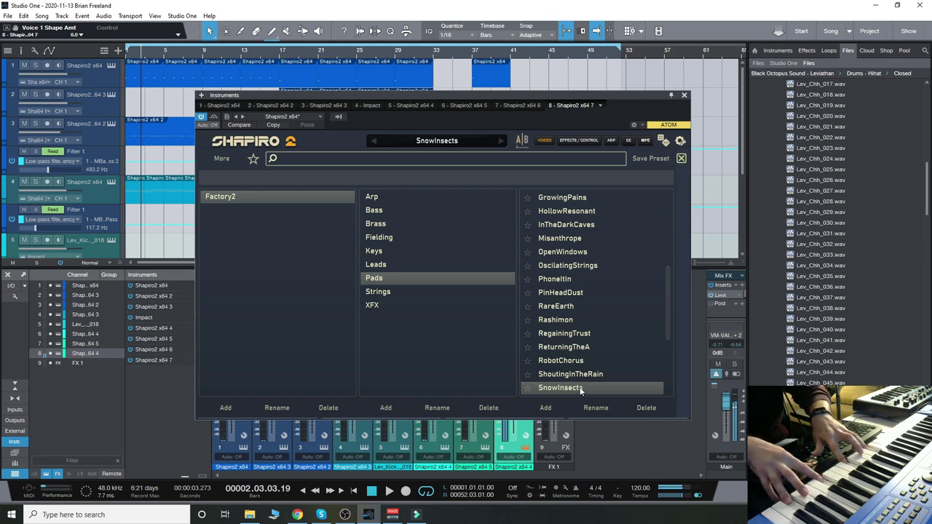
Step: Audition the Brass presets WindyBrass and MuteBrass
left_click(374, 225)
left_click(565, 292)
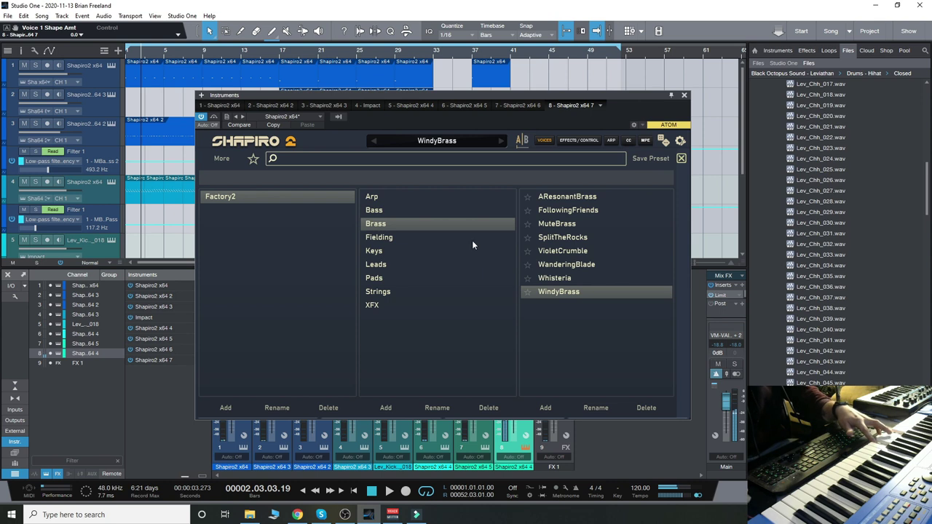
left_click(561, 226)
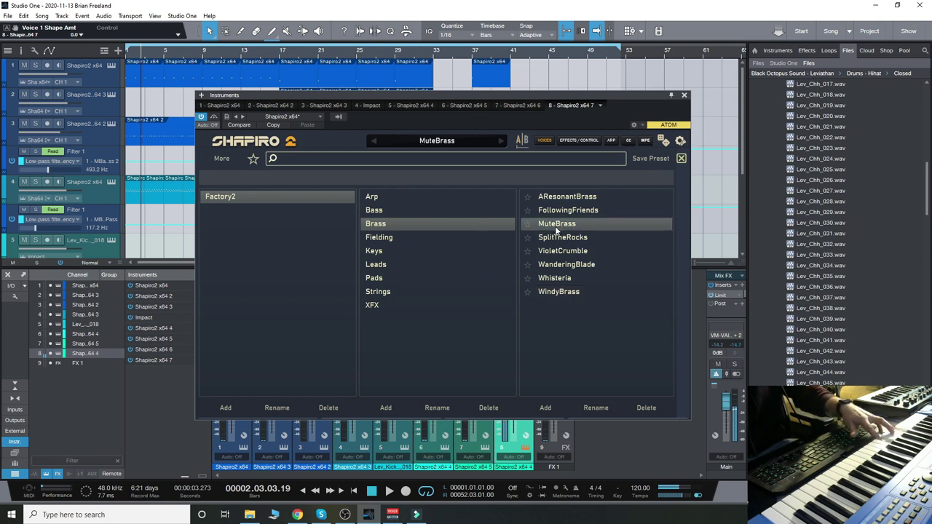
Step: Audition the XFX presets RegressionSymptom and FizzingJuice, load DoplerUFO, and close the preset browser and instrument window
left_click(377, 304)
left_click(562, 293)
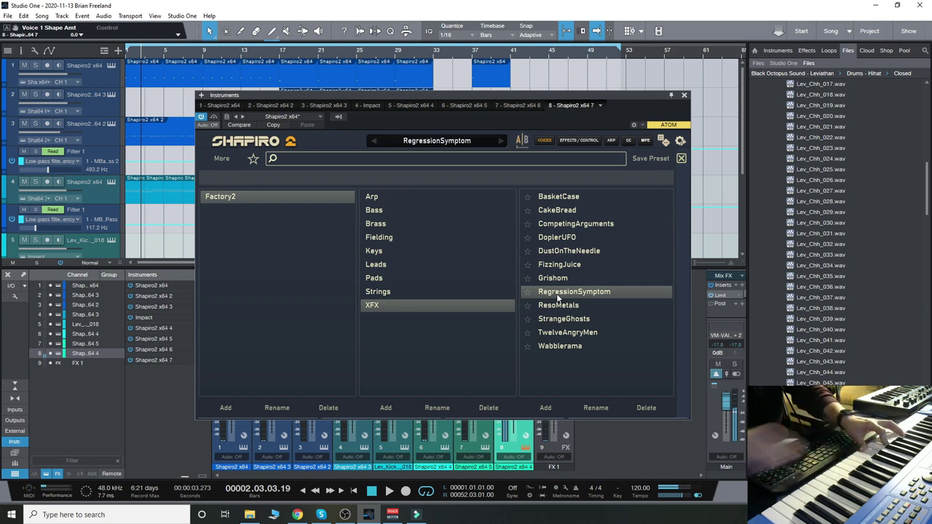
left_click(561, 265)
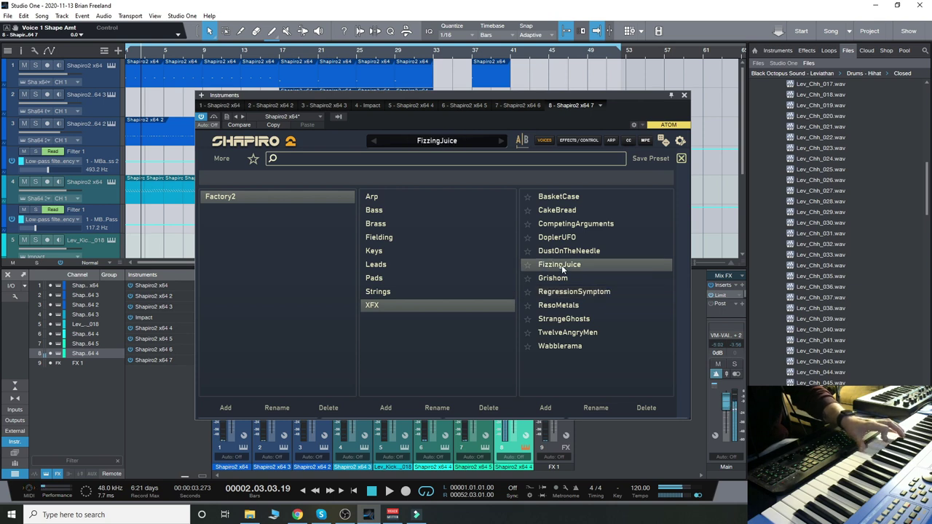
left_click(569, 237)
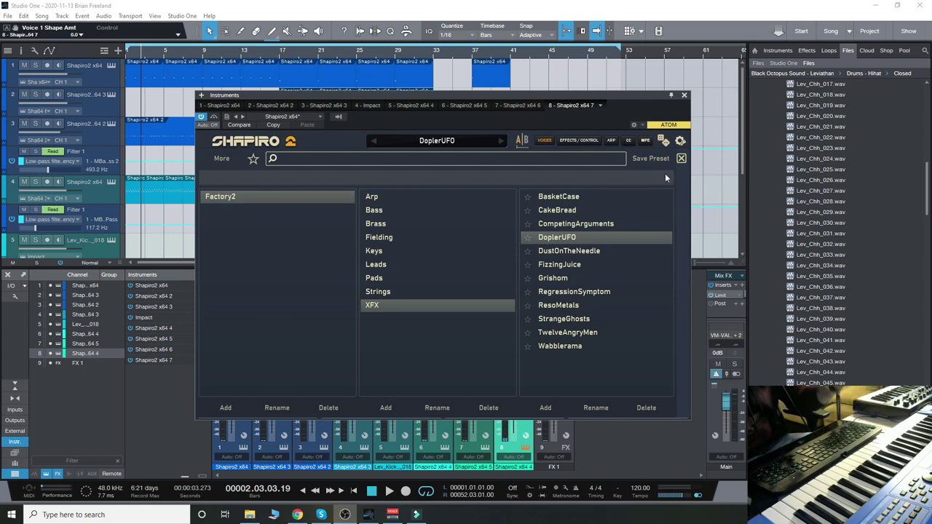
left_click(681, 158)
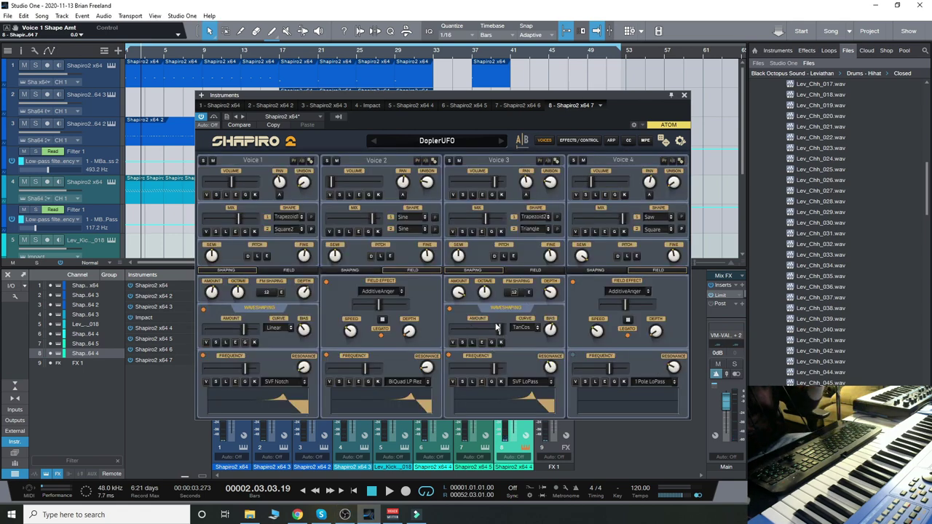
left_click(683, 97)
Step: Examine the clips and filter automation across all tracks of the arrangement
scroll(250, 239, "down", 5)
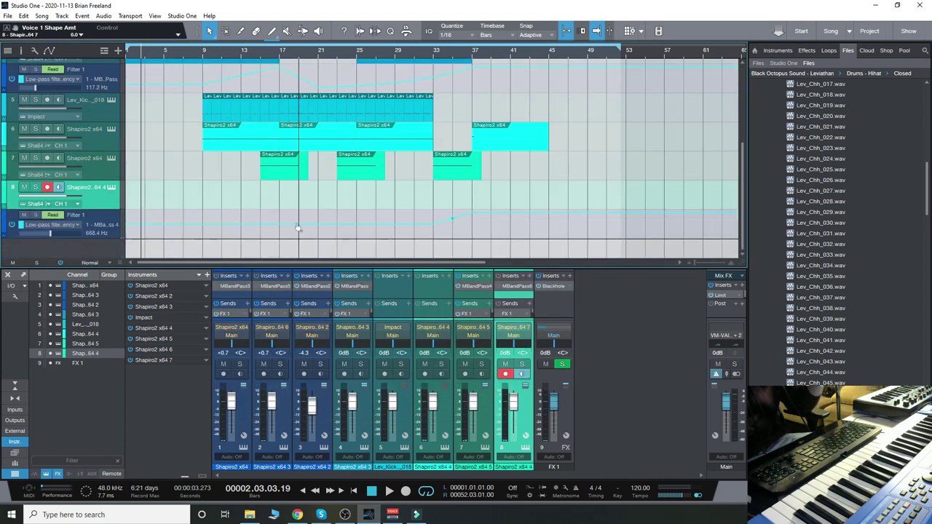
scroll(297, 228, "up", 5)
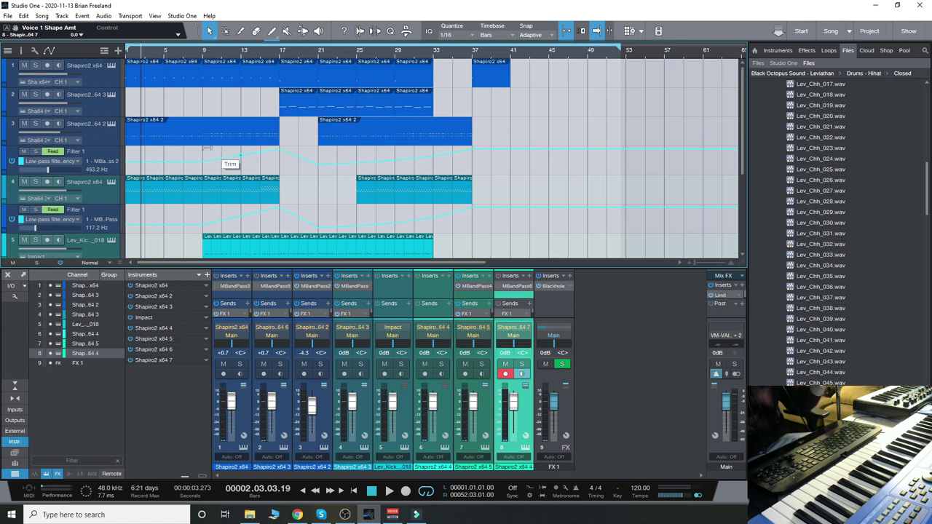
scroll(219, 126, "down", 5)
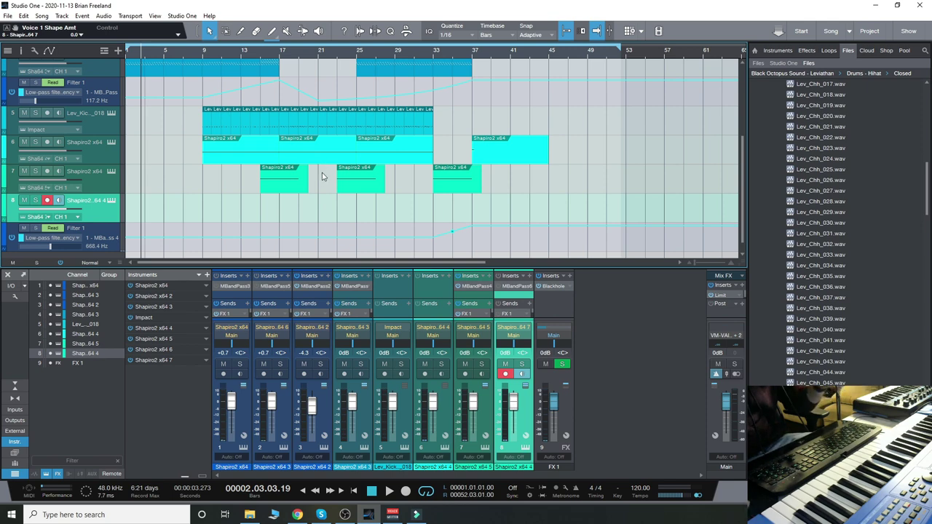
scroll(323, 175, "up", 2)
key("ctrl+a")
left_click(177, 149)
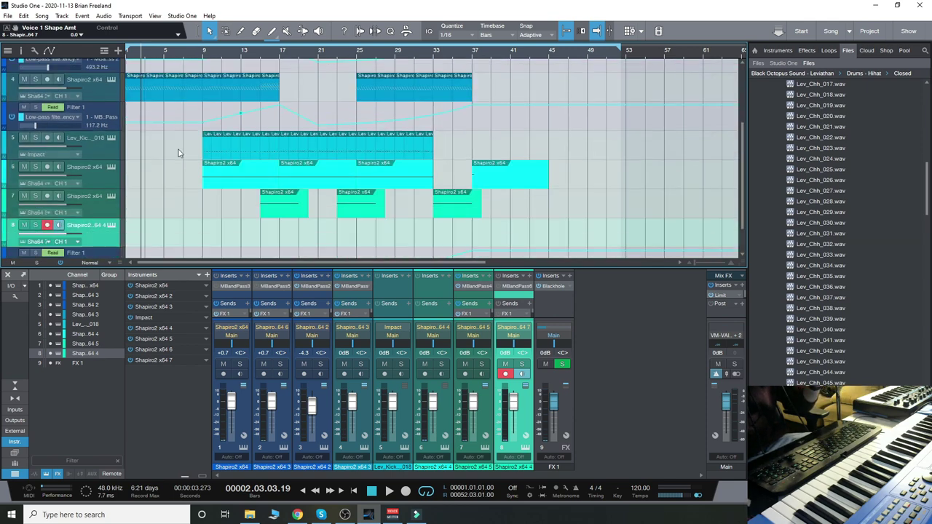
scroll(177, 143, "down", 2)
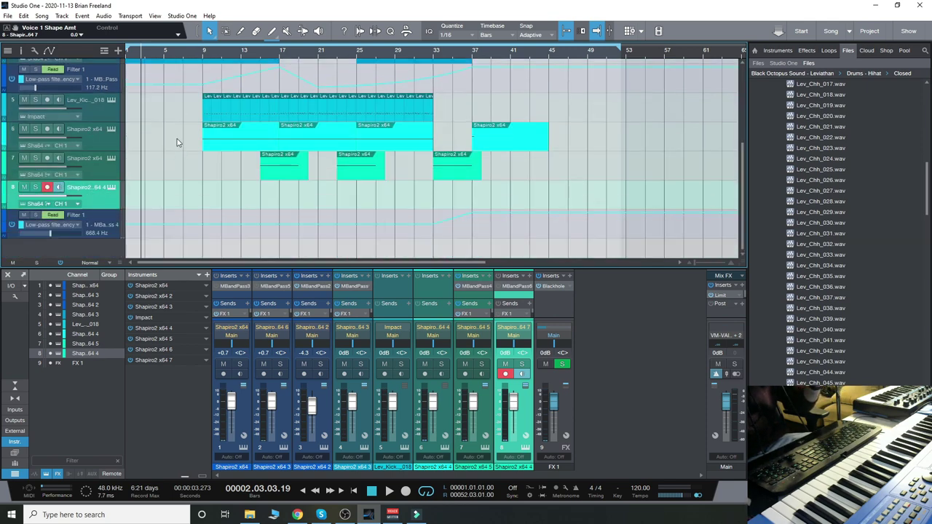
Step: Open the Impact XT drum instrument on the Lev_Kick track and audition its pads
left_click(94, 109)
left_click(110, 100)
left_click(316, 429)
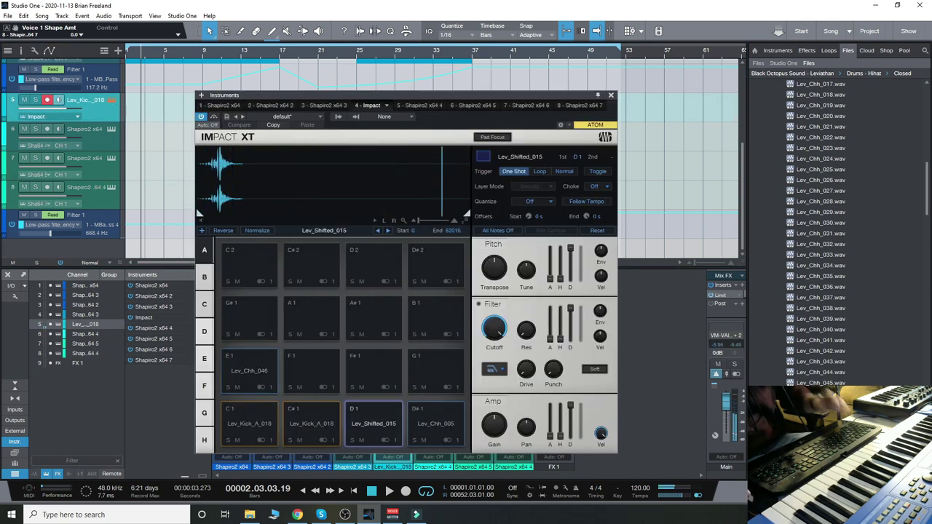
key("F3")
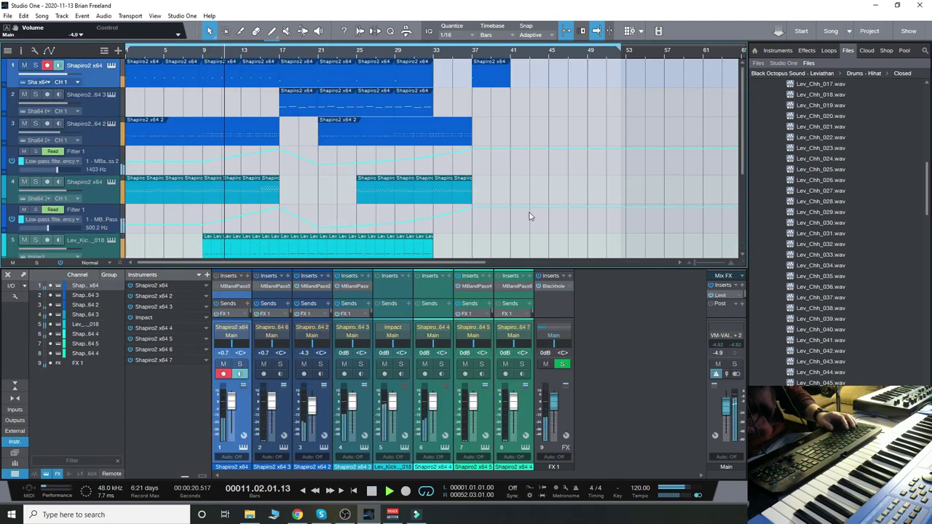
Step: During playback, open the Shapiro2 x64 parts in the note editor and examine the layered notes from bar 9 to bar 25
scroll(553, 222, "down", 1)
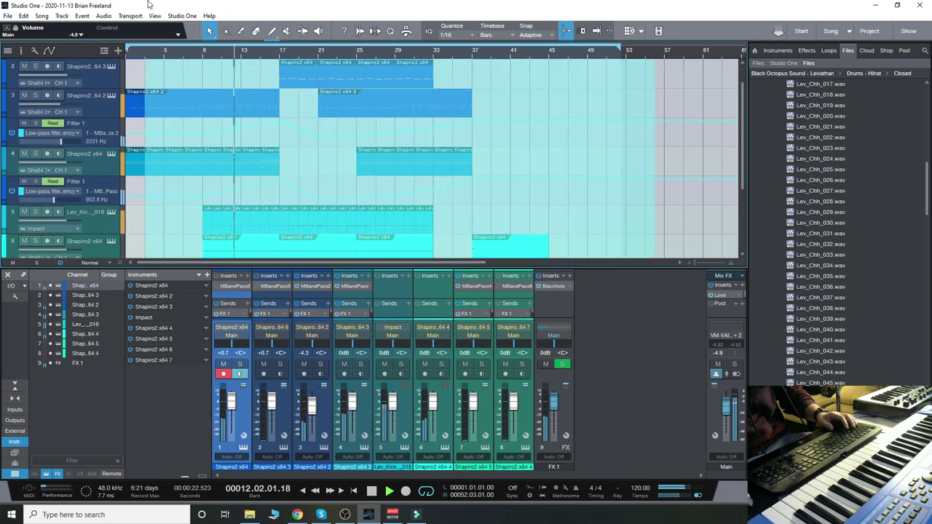
double_click(244, 104)
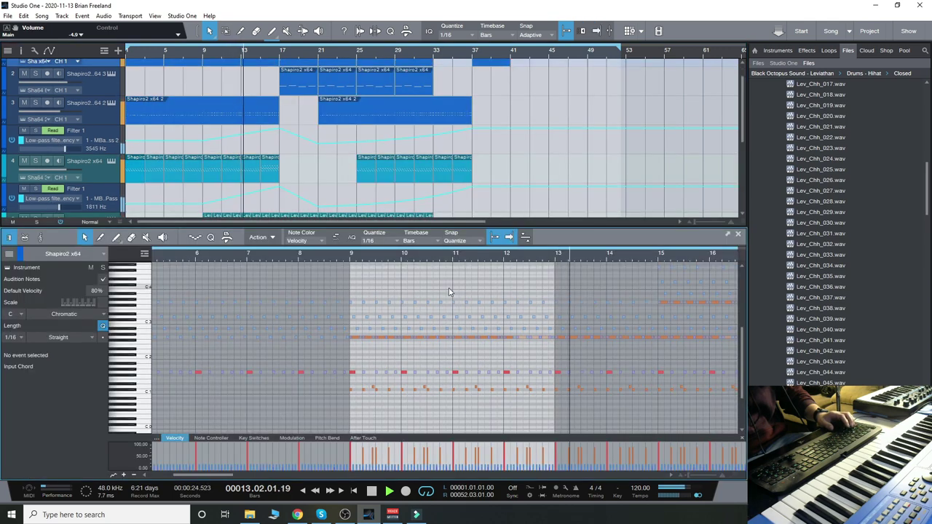
left_click(459, 284)
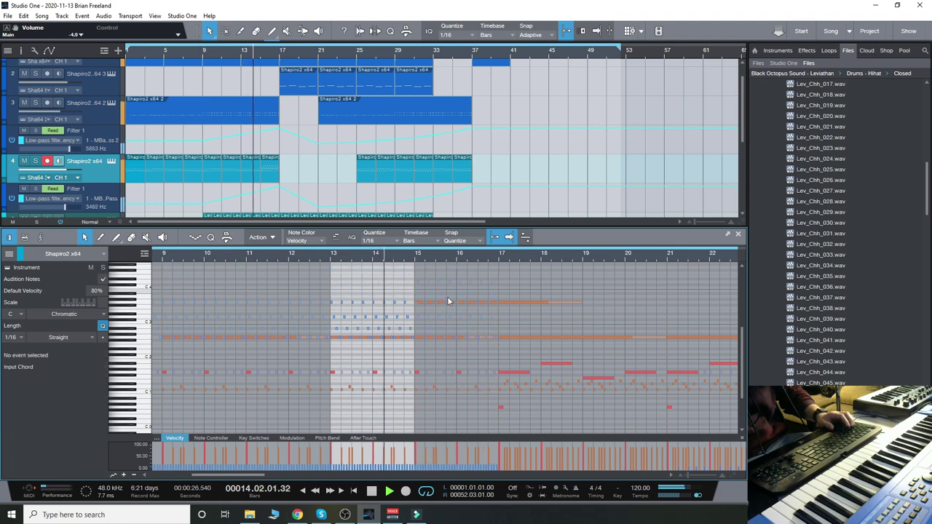
scroll(505, 309, "up", 3)
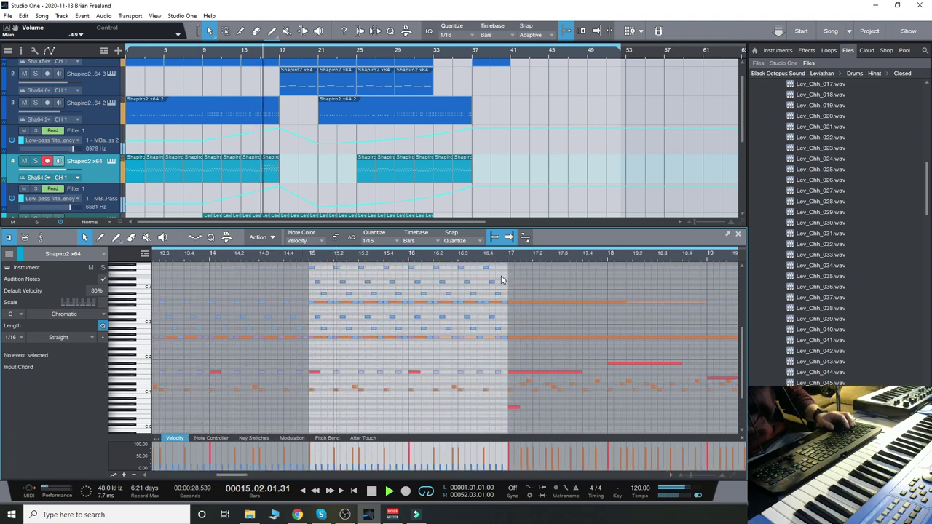
left_click_drag(234, 476, 239, 483)
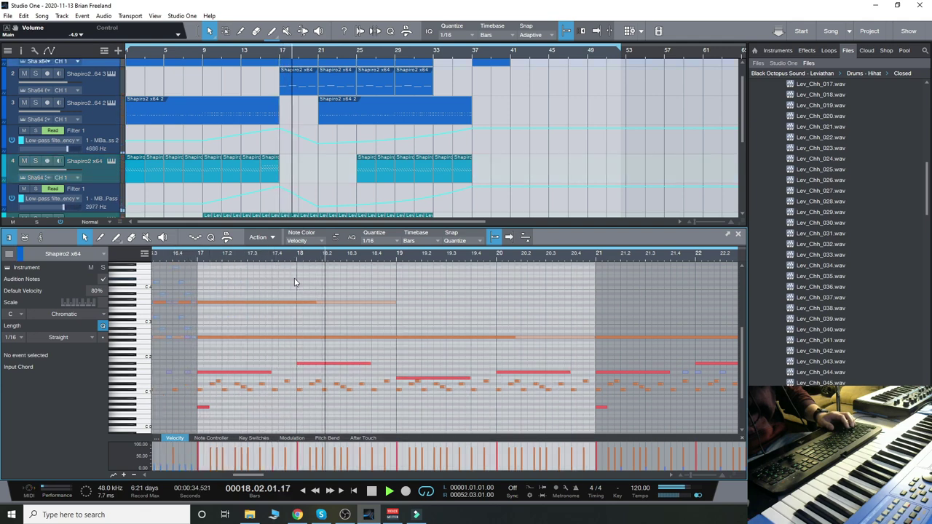
left_click_drag(248, 474, 274, 480)
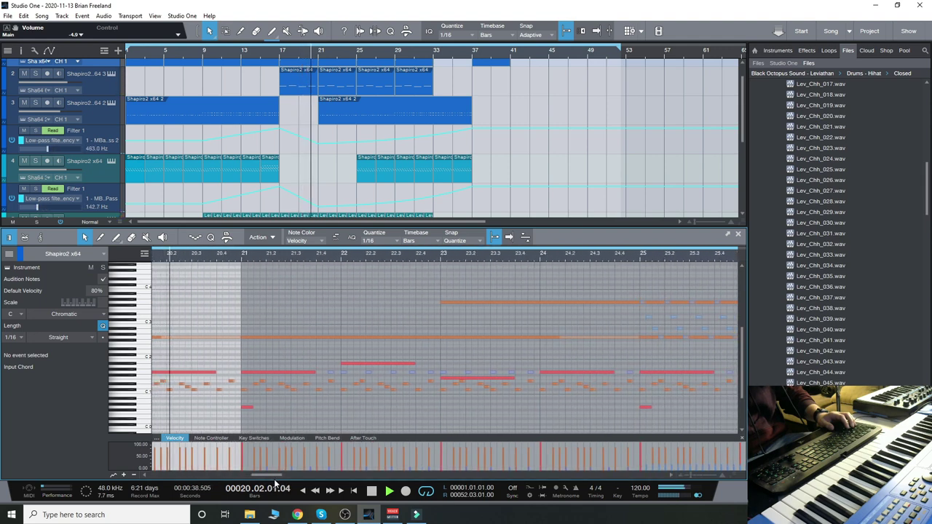
left_click(328, 286)
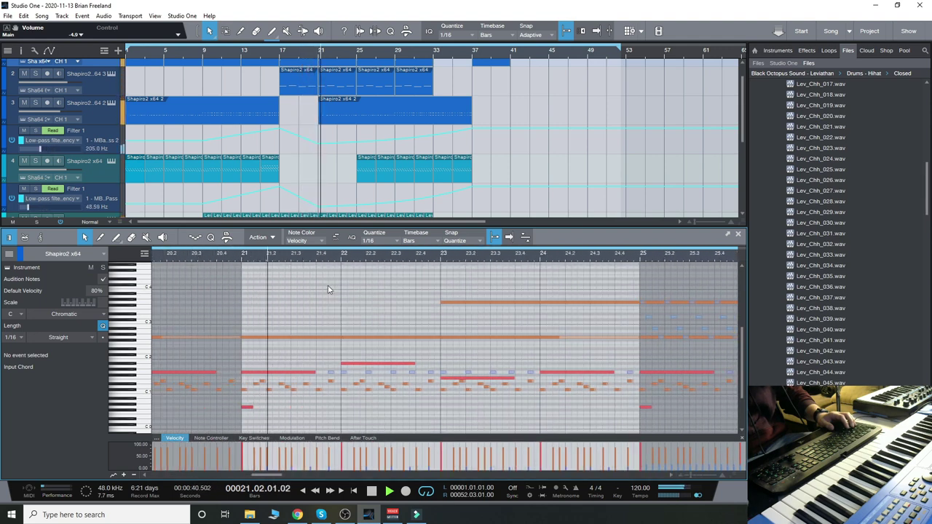
Step: Follow the playback in the note editor and examine the notes from bar 25 to bar 37
left_click_drag(274, 475, 286, 475)
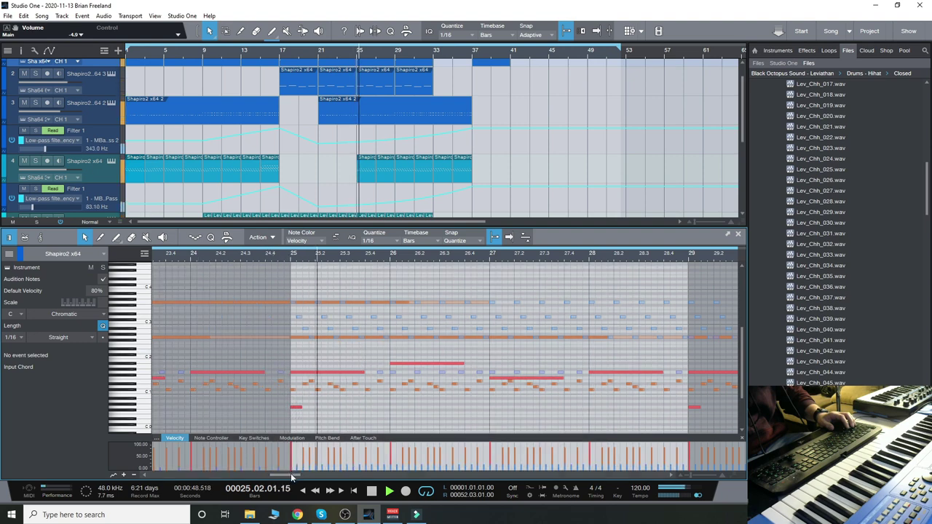
left_click_drag(291, 475, 299, 475)
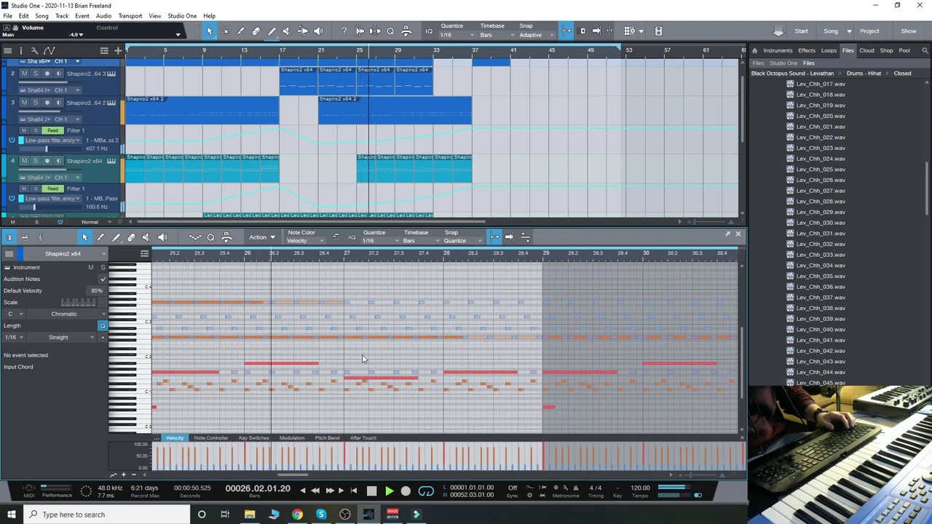
left_click_drag(284, 473, 305, 477)
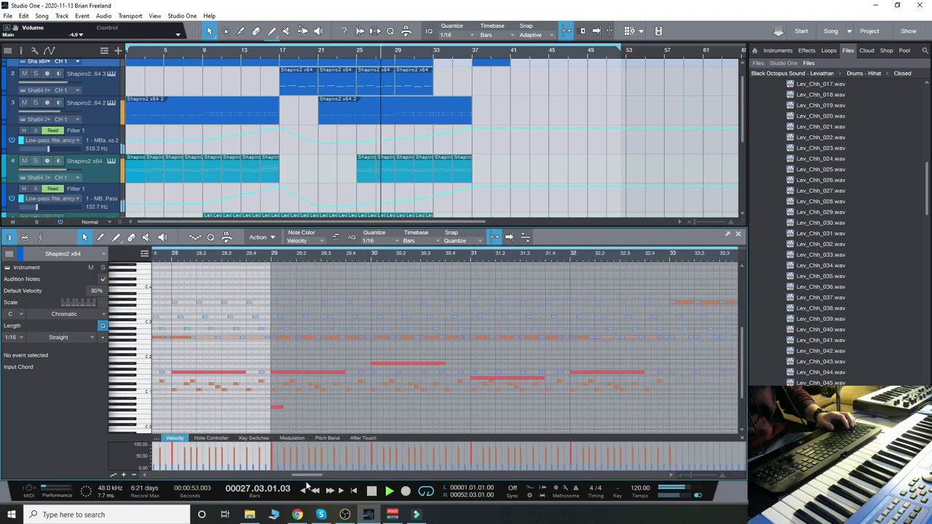
left_click(321, 355)
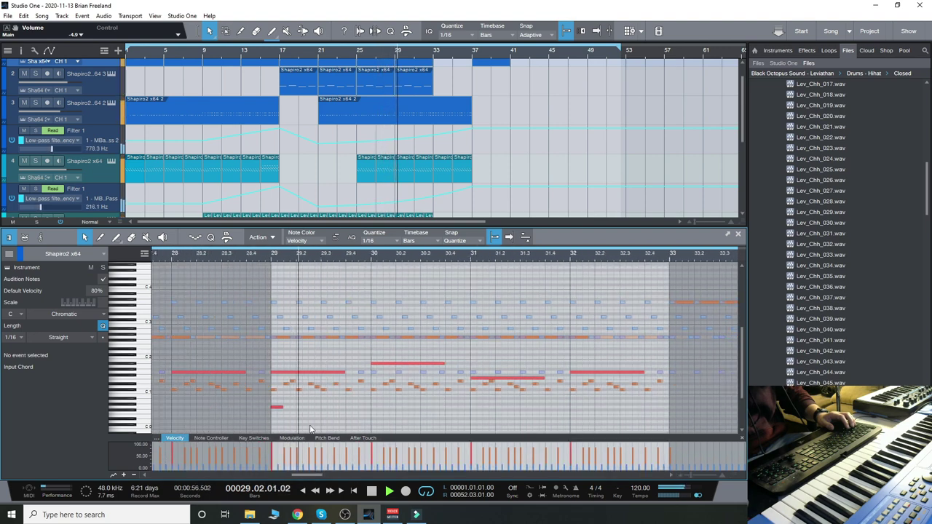
scroll(313, 473, "right", 1)
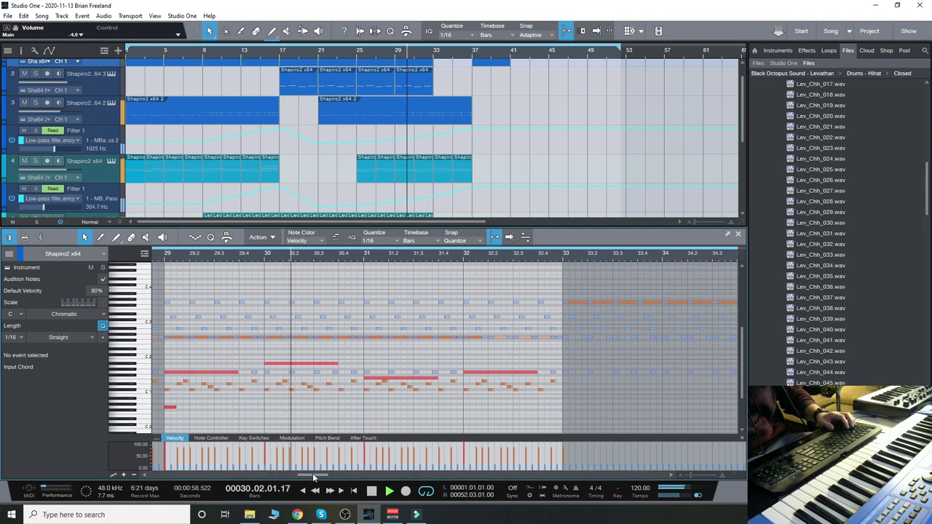
scroll(317, 475, "right", 3)
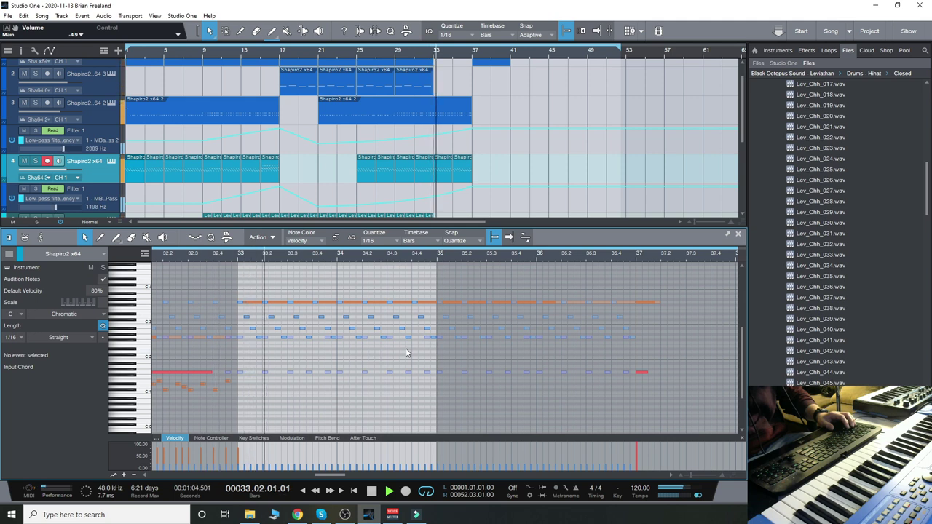
scroll(350, 478, "right", 3)
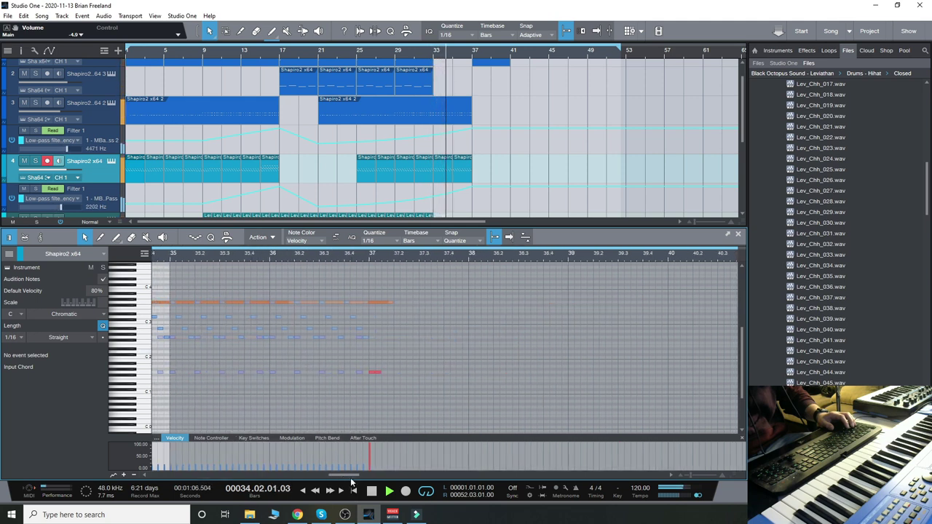